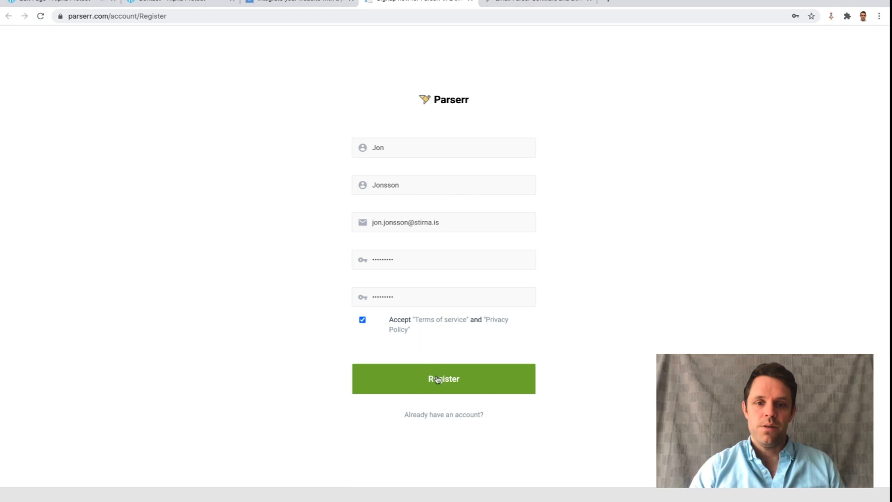
# Submit the completed Parserr registration and log in with the new account's email and password.
pyautogui.click(438, 381)
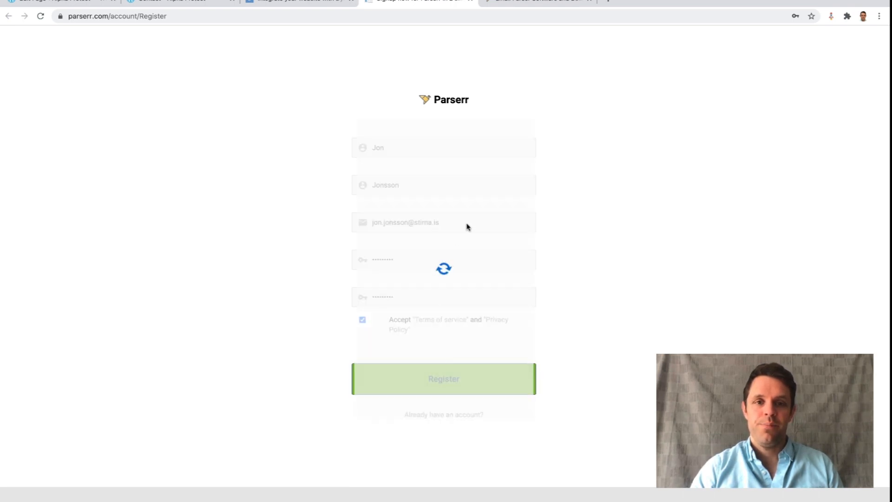
pyautogui.write('jon')
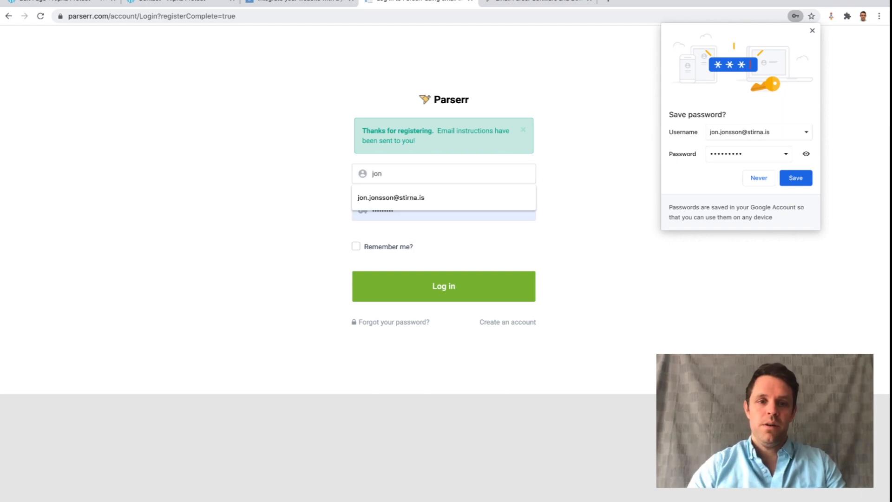
pyautogui.press('Down')
pyautogui.press('Return')
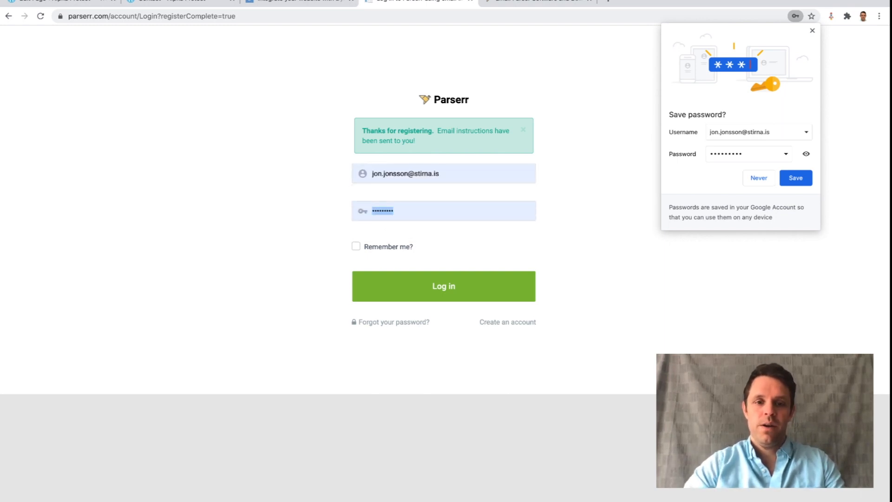
pyautogui.write('***')
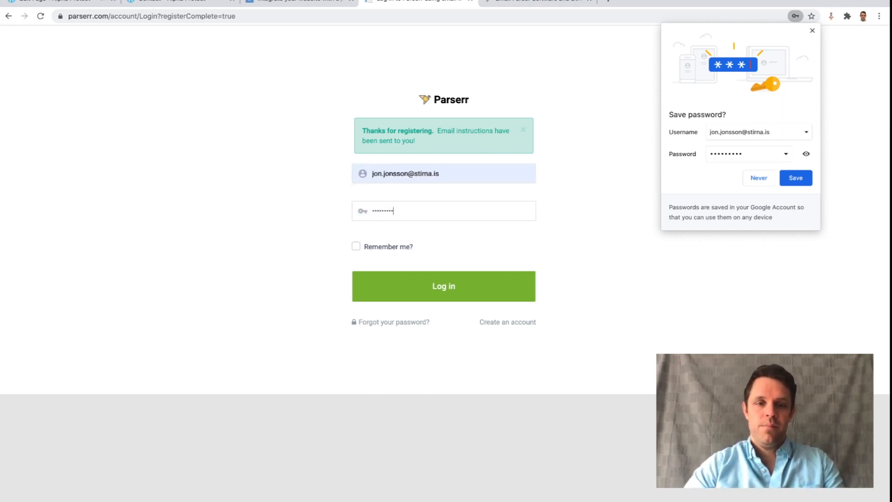
pyautogui.click(452, 287)
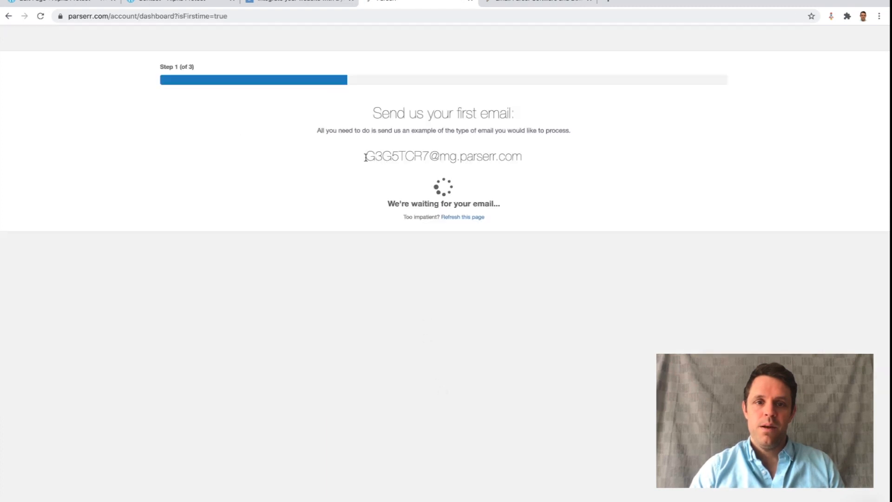
# Copy the inbox email address assigned by Parserr and switch to the WordPress page editor.
pyautogui.moveTo(365, 157); pyautogui.dragTo(521, 156)
pyautogui.hotkey('ctrl', 'c')
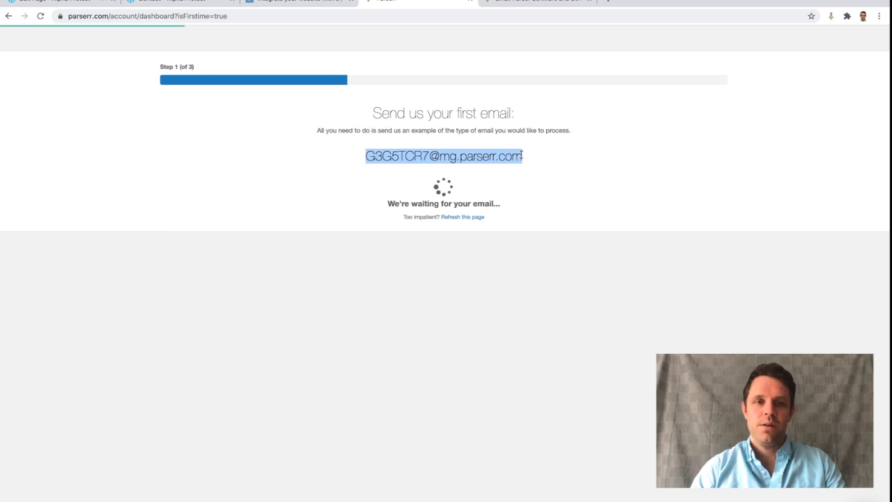
pyautogui.click(56, 2)
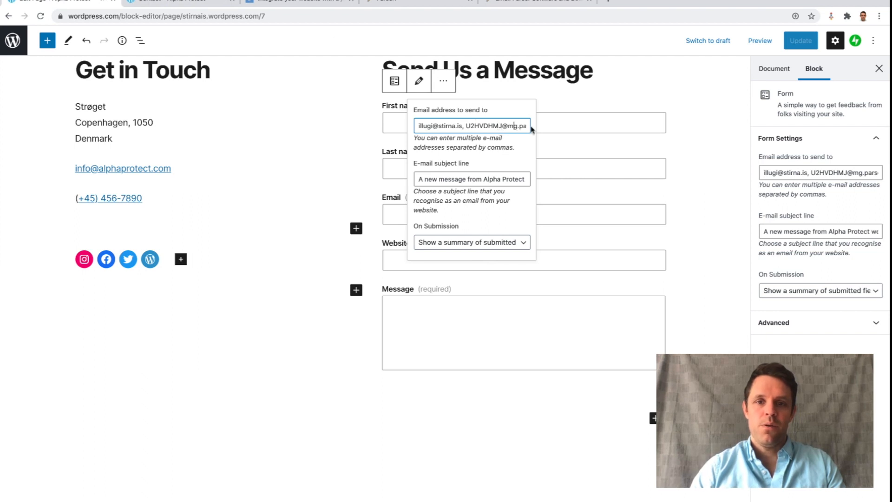
# Replace the old Parserr address in the contact form's recipient list with the copied one, keeping the first recipient and a comma-space separator.
pyautogui.press('Right')
pyautogui.press('Right')
pyautogui.press('Right')
pyautogui.press('Right')
pyautogui.press('Right')
pyautogui.press('Right')
pyautogui.press('Right')
pyautogui.press('Right')
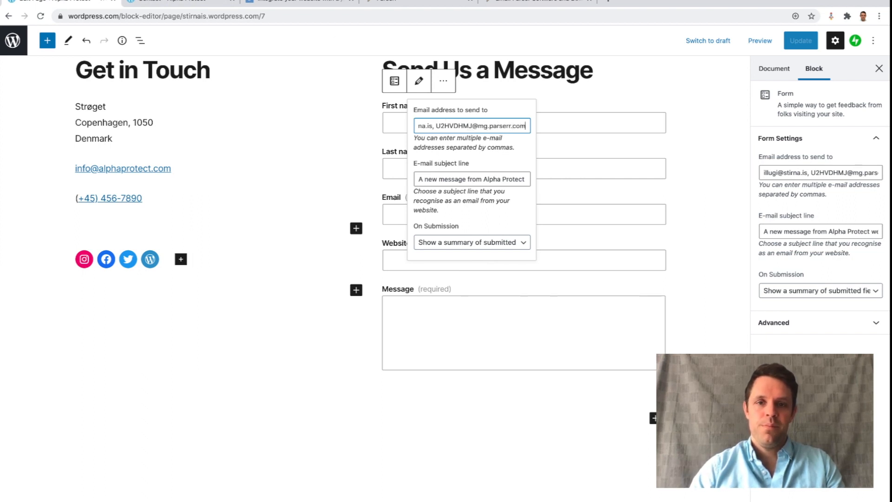
pyautogui.hotkey('shift', 'Left')
pyautogui.hotkey('shift', 'Left')
pyautogui.hotkey('shift', 'Left')
pyautogui.hotkey('shift', 'Left')
pyautogui.hotkey('shift', 'Left')
pyautogui.hotkey('shift', 'Left')
pyautogui.hotkey('shift', 'Left')
pyautogui.hotkey('shift', 'Left')
pyautogui.hotkey('shift', 'Left')
pyautogui.hotkey('shift', 'Left')
pyautogui.hotkey('shift', 'Left')
pyautogui.hotkey('shift', 'Left')
pyautogui.hotkey('shift', 'Left')
pyautogui.hotkey('shift', 'Left')
pyautogui.hotkey('shift', 'Left')
pyautogui.hotkey('shift', 'Left')
pyautogui.hotkey('shift', 'Left')
pyautogui.hotkey('shift', 'Left')
pyautogui.hotkey('shift', 'Left')
pyautogui.hotkey('shift', 'Left')
pyautogui.press('BackSpace')
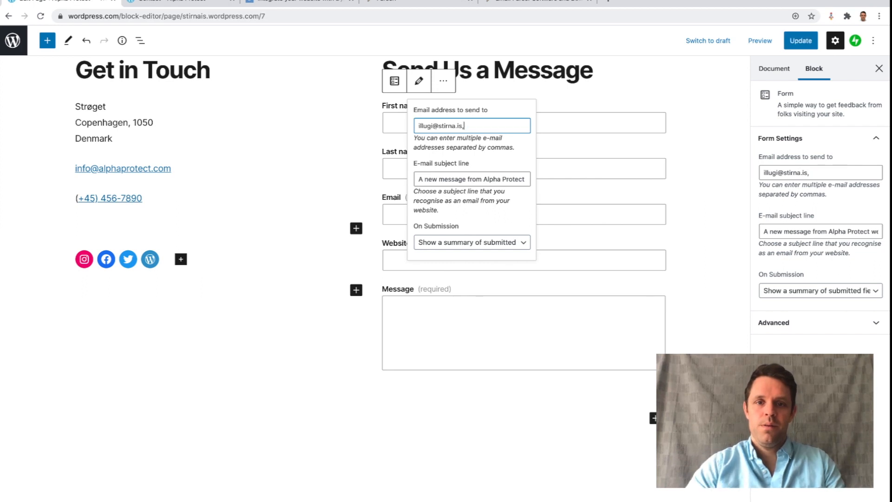
pyautogui.hotkey('ctrl', 'v')
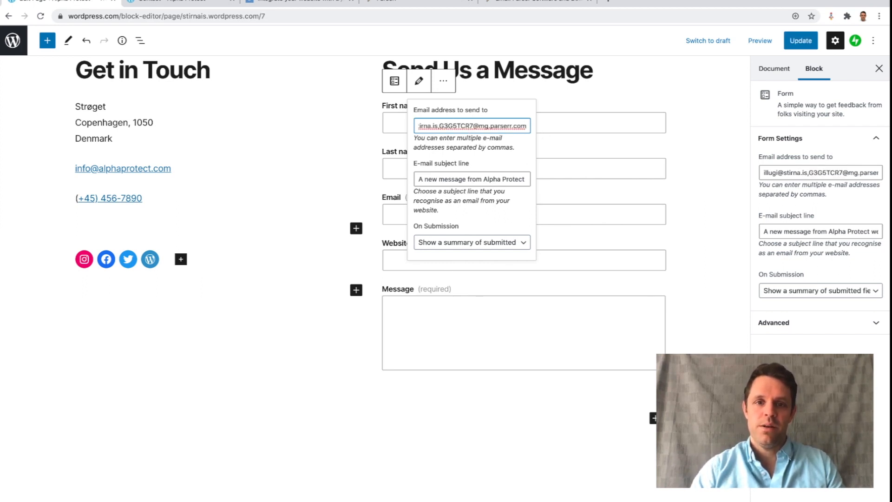
pyautogui.press('Left')
pyautogui.press('Left')
pyautogui.press('Left')
pyautogui.press('Left')
pyautogui.press('Left')
pyautogui.press('Left')
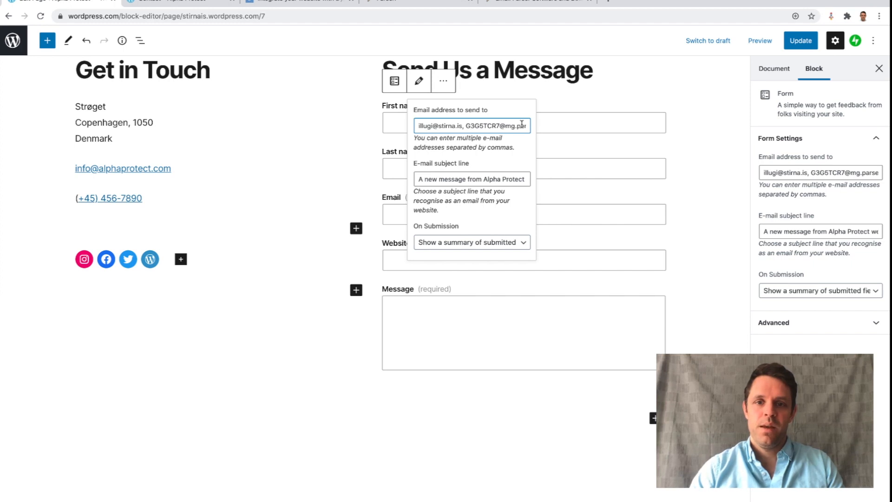
pyautogui.press('Right')
pyautogui.press('Right')
pyautogui.press('Right')
pyautogui.press('Right')
pyautogui.press('Right')
pyautogui.press('Right')
pyautogui.press('Right')
pyautogui.press('Right')
pyautogui.press('Right')
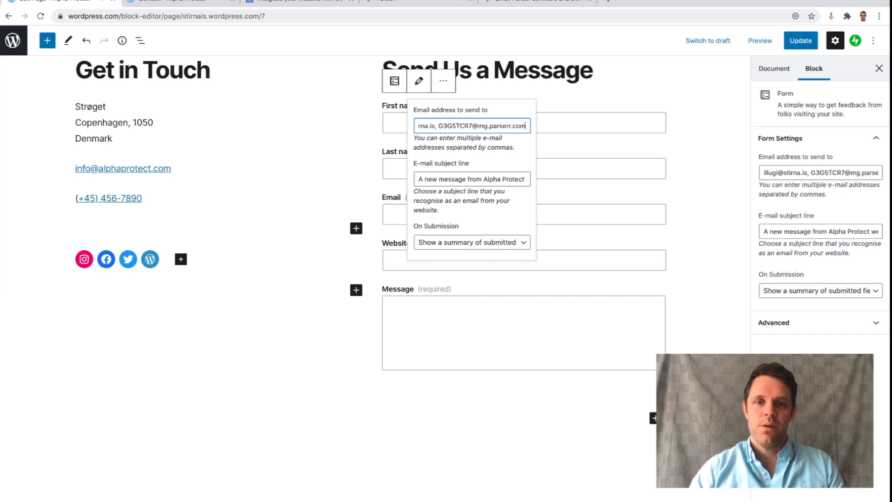
# Update the page containing the contact form and preview it in a new tab.
pyautogui.click(553, 143)
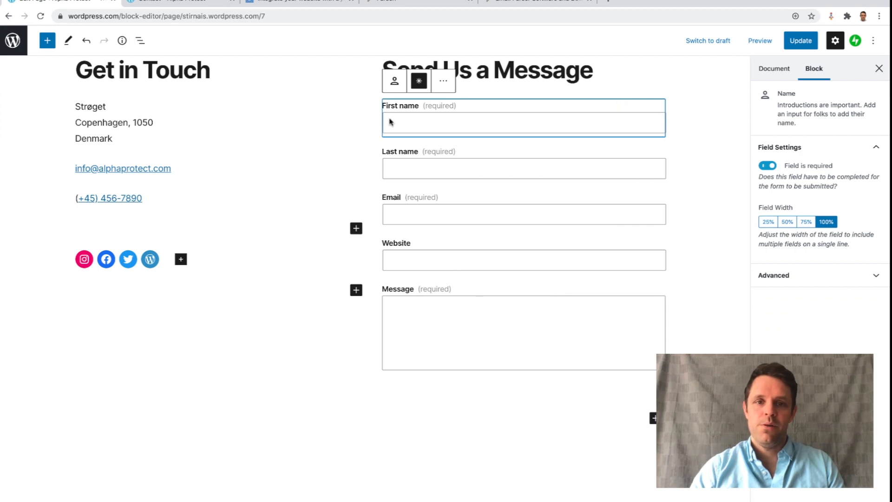
pyautogui.click(409, 170)
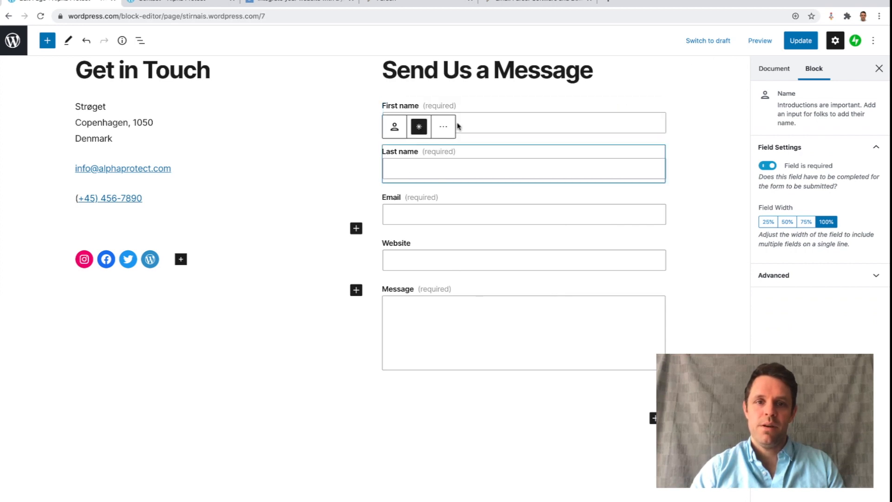
pyautogui.click(488, 115)
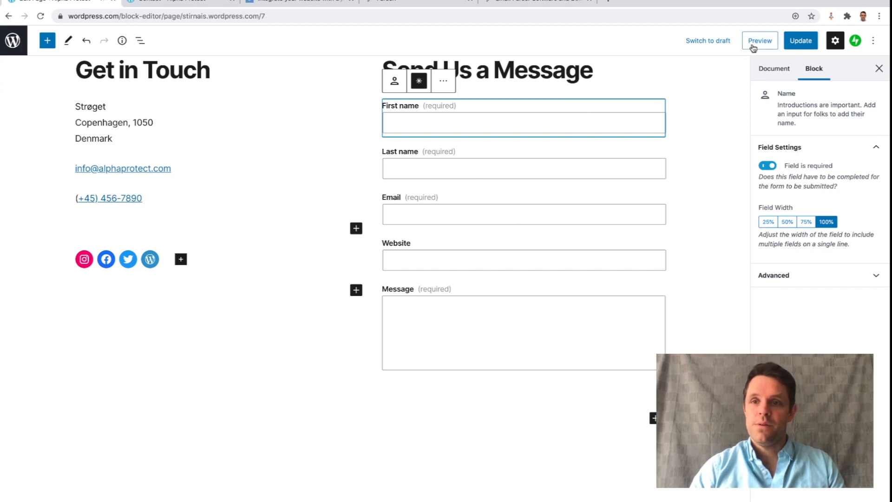
pyautogui.click(803, 42)
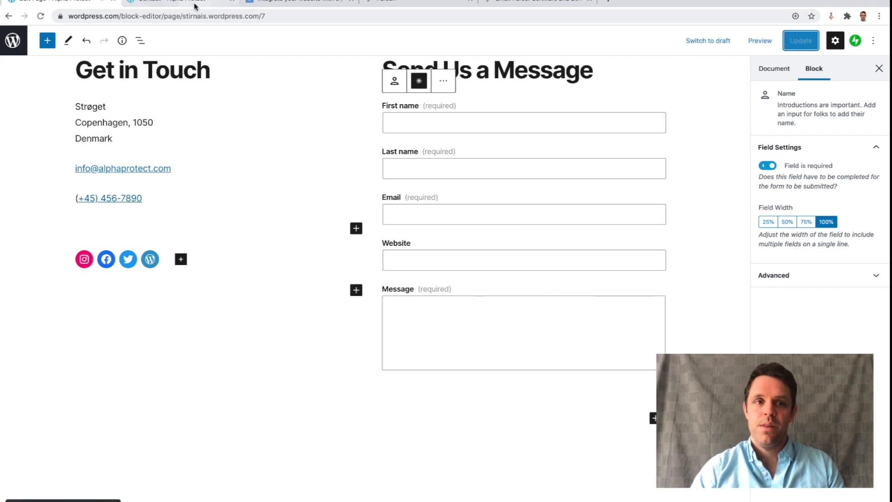
pyautogui.click(761, 41)
pyautogui.click(844, 47)
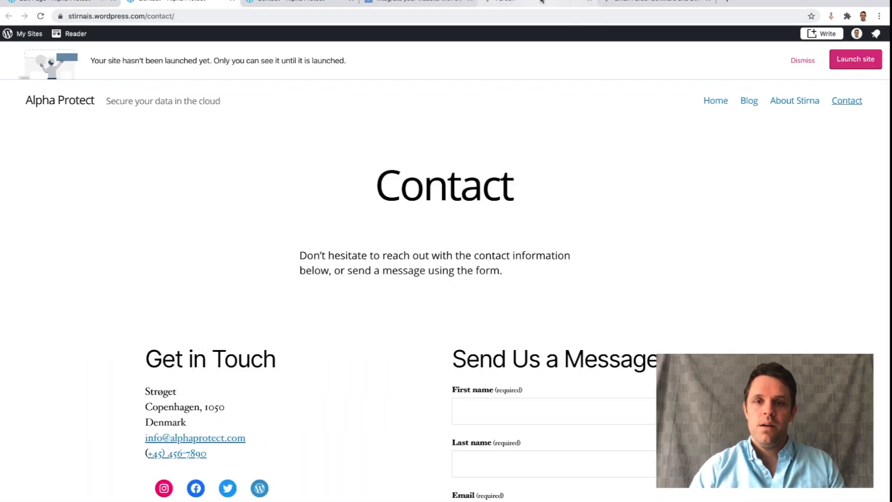
pyautogui.click(541, 2)
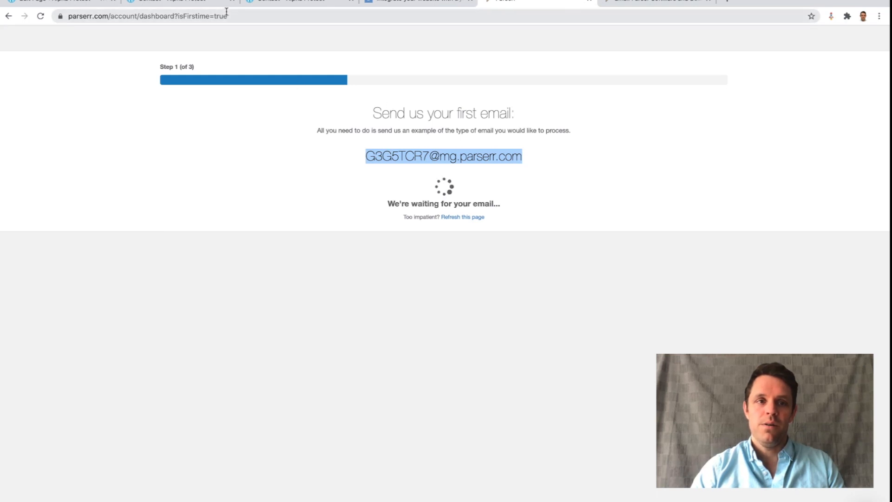
pyautogui.click(178, 1)
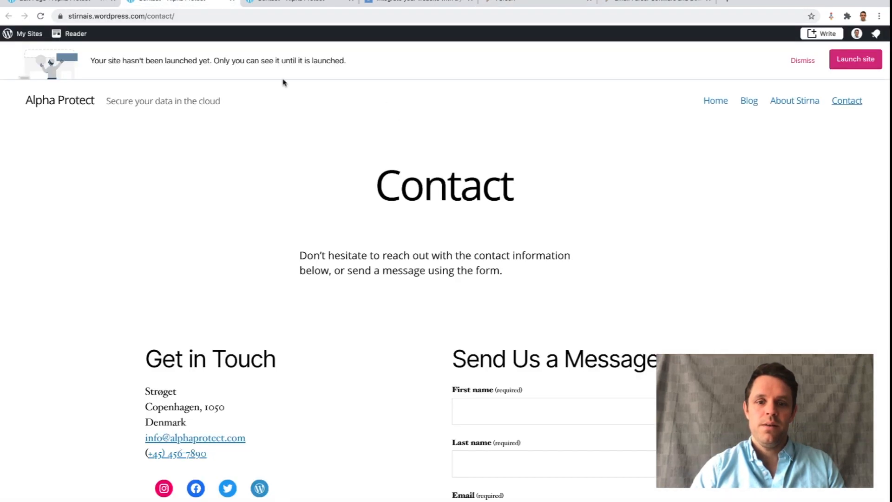
pyautogui.scroll(-4, 521, 347)
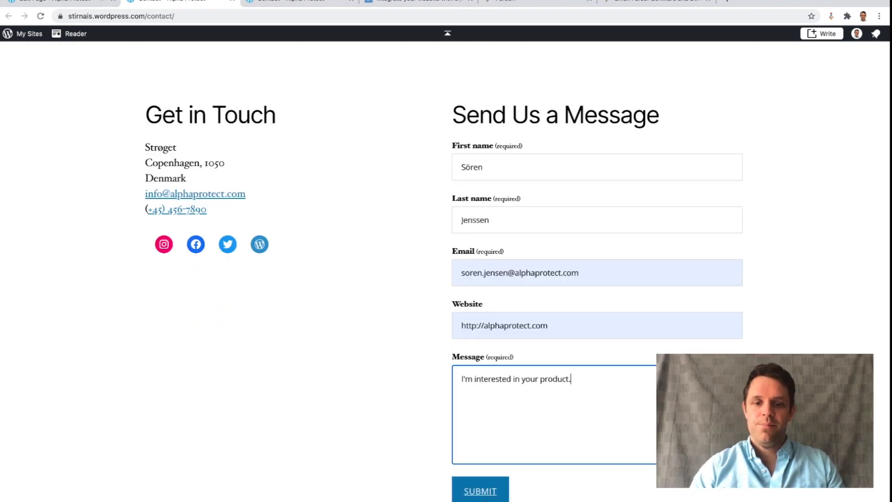
pyautogui.click(481, 493)
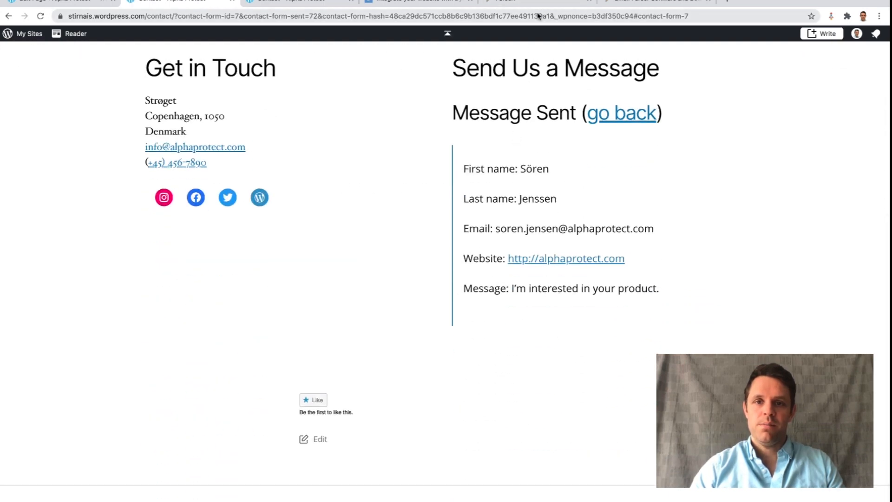
# Switch to Parserr, begin creating rules and choose Body as the part of the email to extract from.
pyautogui.click(528, 3)
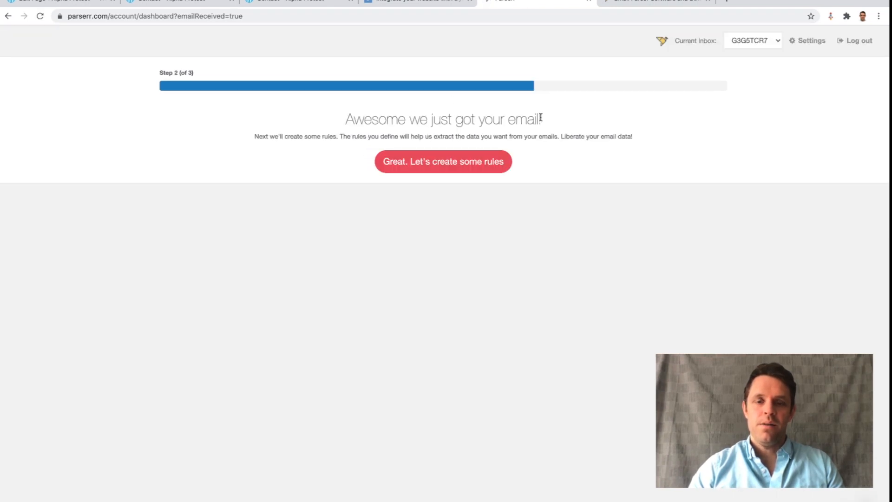
pyautogui.click(441, 165)
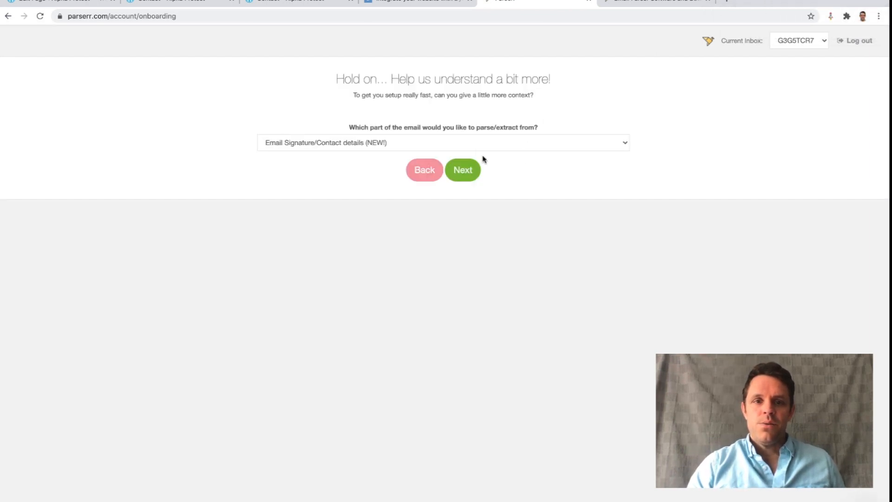
pyautogui.click(473, 144)
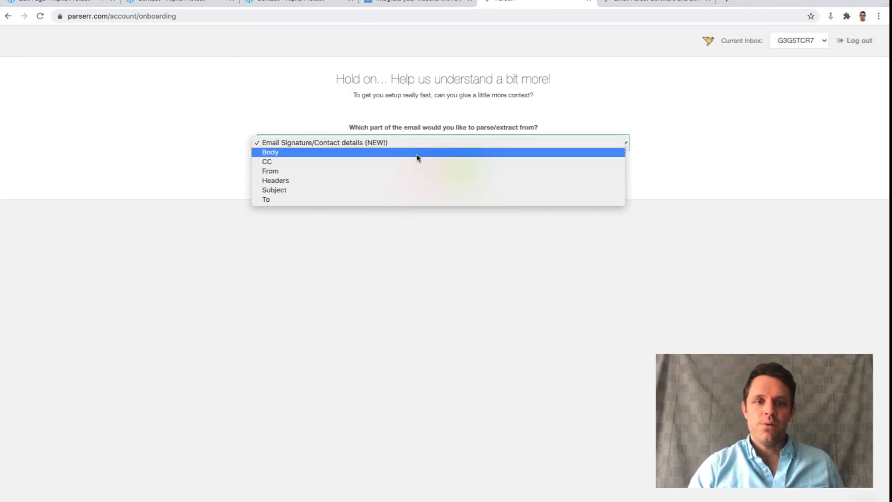
pyautogui.click(356, 152)
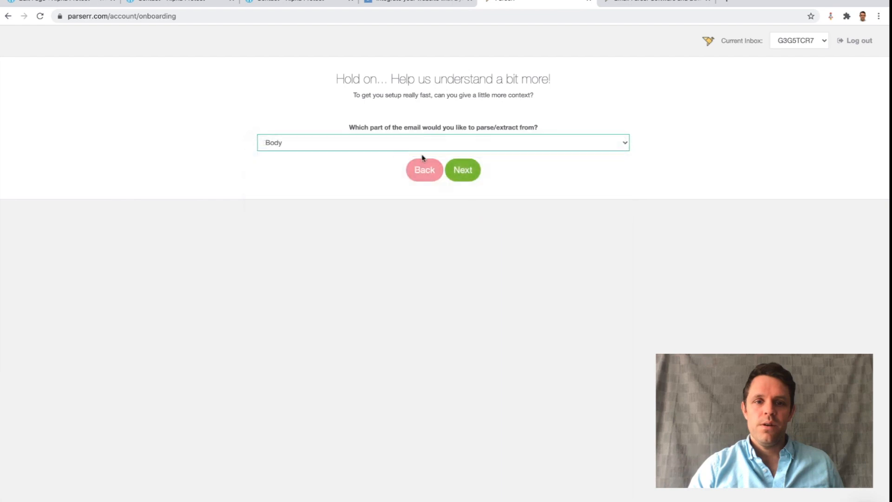
pyautogui.click(471, 169)
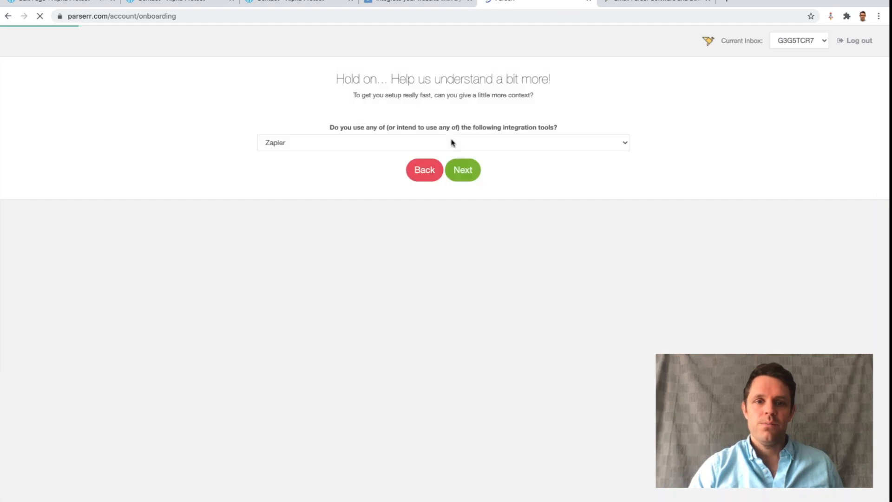
# Choose Microsoft Flow as the integration tool and continue to the next setup question.
pyautogui.click(452, 143)
pyautogui.click(432, 152)
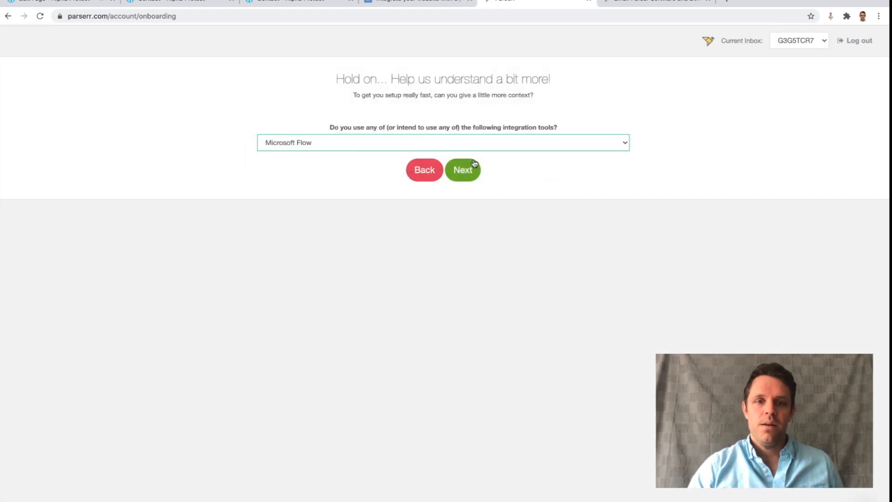
pyautogui.click(464, 170)
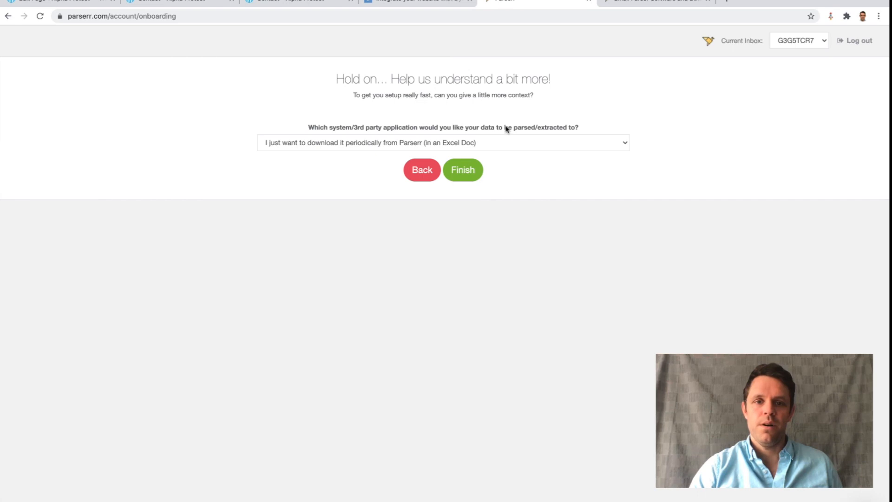
# Choose Microsoft Dynamics CRM as the application to receive the parsed data and finish the setup questions.
pyautogui.click(515, 142)
pyautogui.scroll(-20, 516, 142)
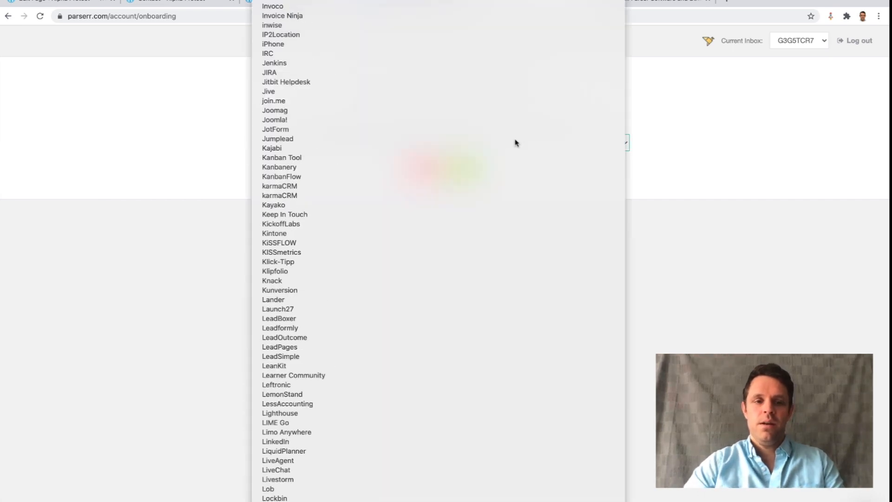
pyautogui.scroll(-5, 515, 142)
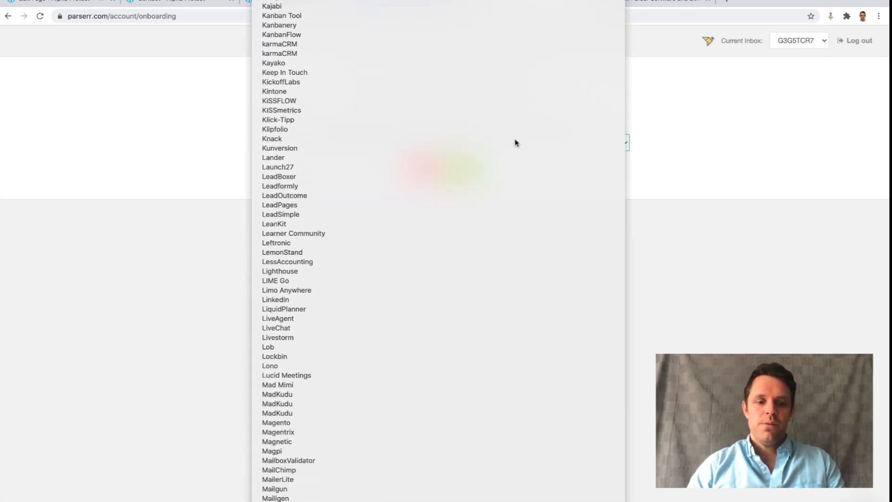
pyautogui.scroll(-5, 515, 142)
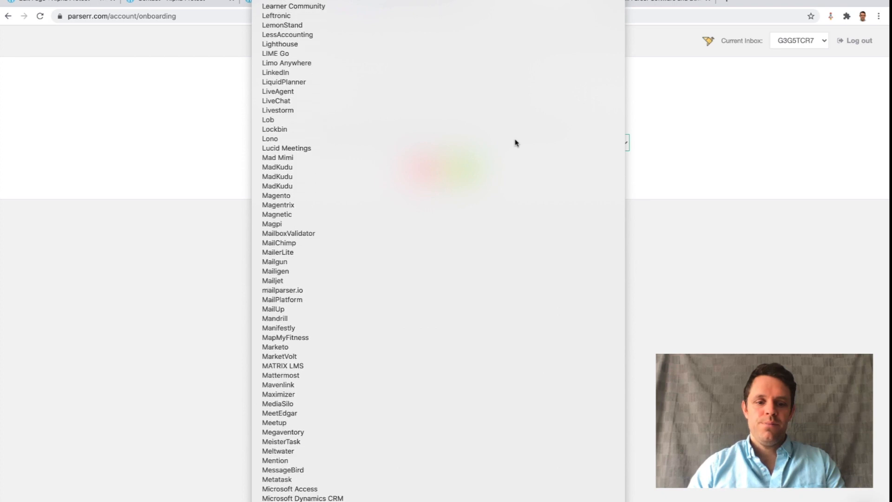
pyautogui.scroll(-1, 516, 143)
pyautogui.click(303, 478)
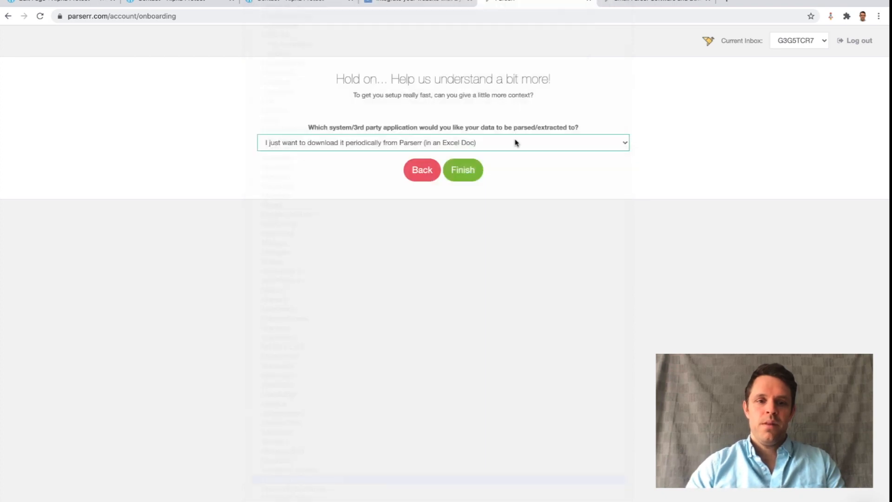
pyautogui.click(464, 172)
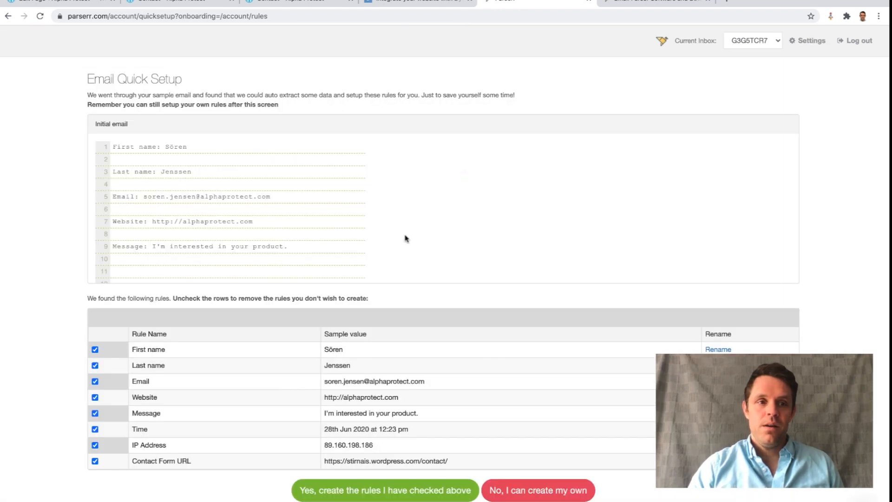
# Create all the suggested extraction rules for the sample email, from First name through Contact Form URL.
pyautogui.scroll(-3, 404, 239)
pyautogui.scroll(3, 404, 238)
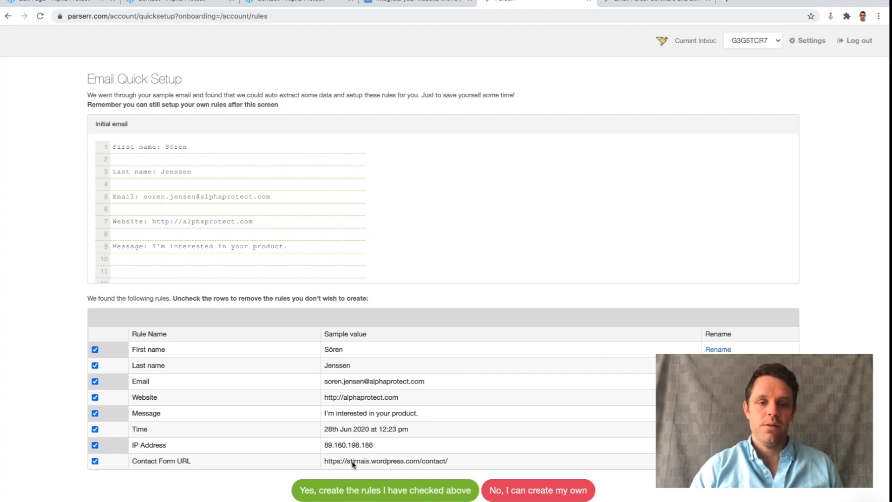
pyautogui.click(357, 494)
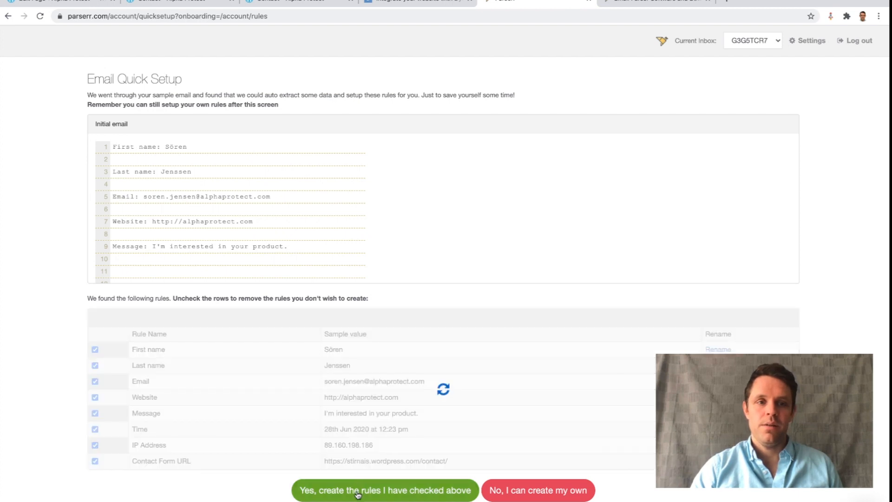